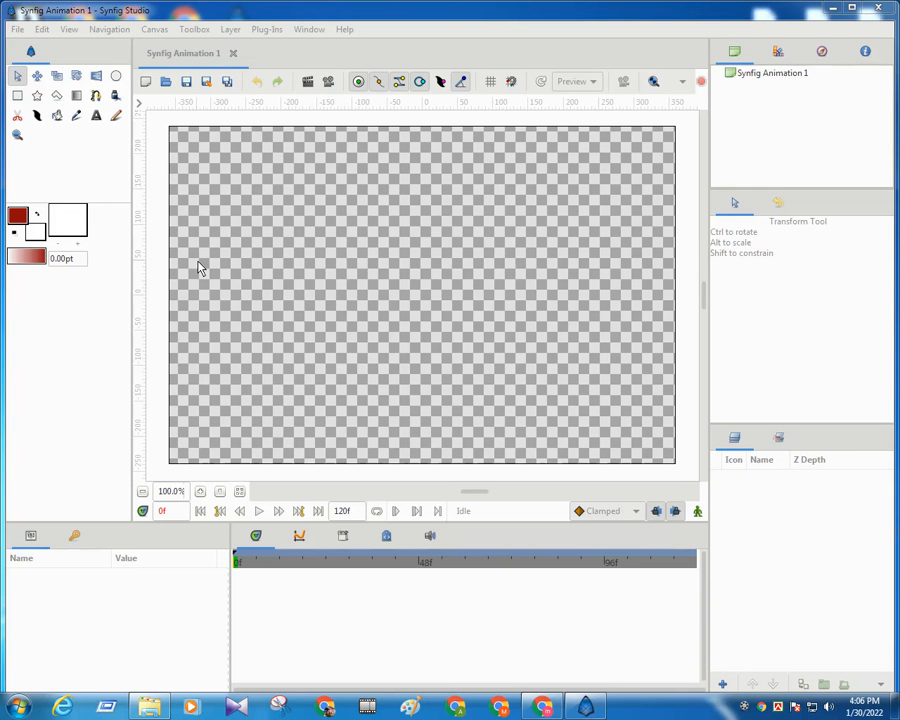
- Check the image size of the open canvas in its properties
click(58, 51)
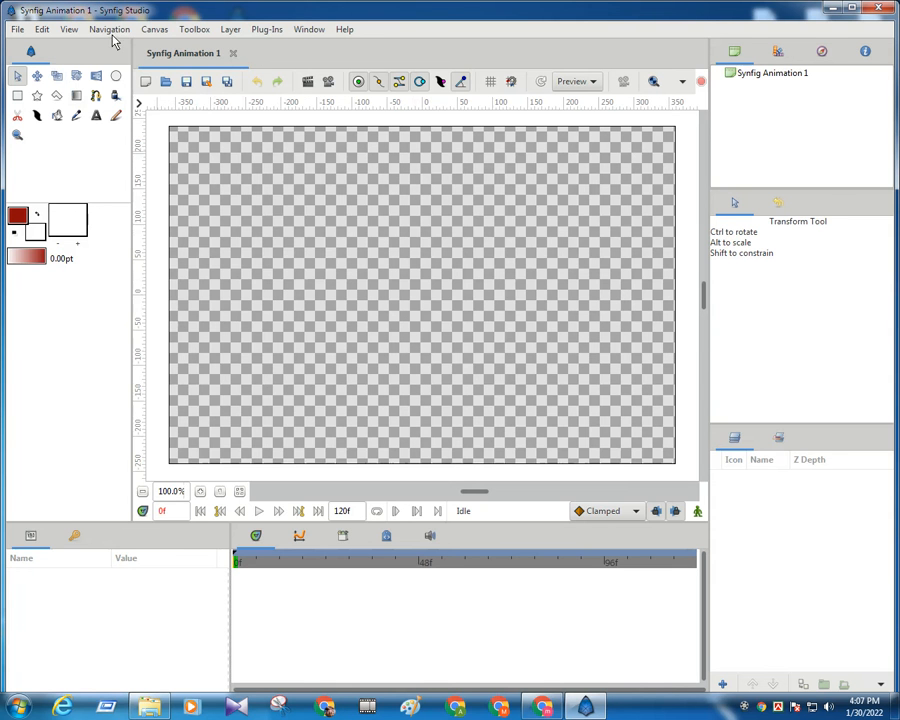
click(155, 29)
click(174, 50)
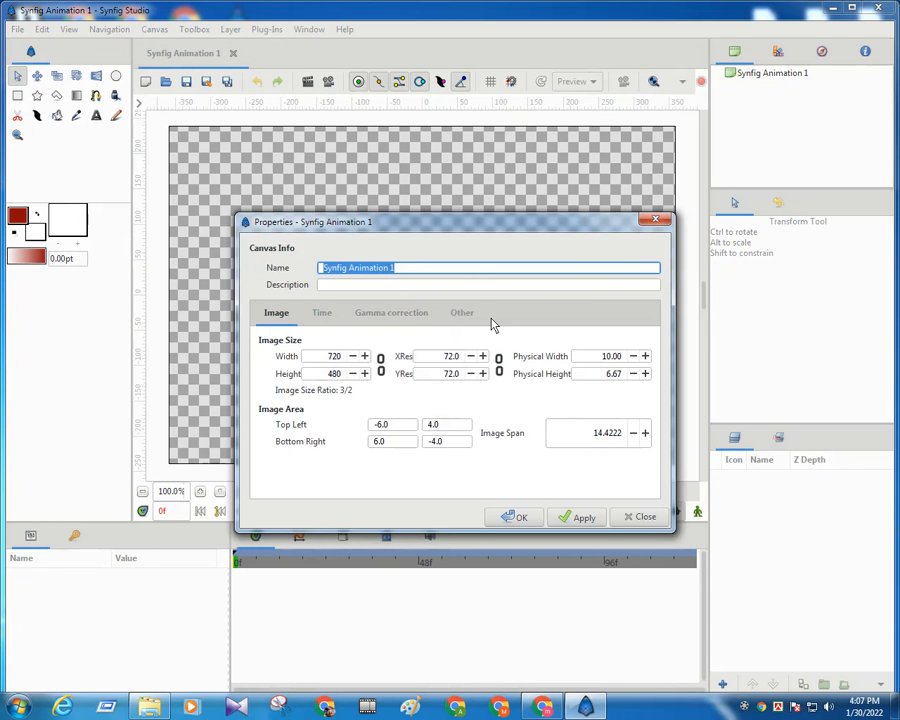
click(656, 221)
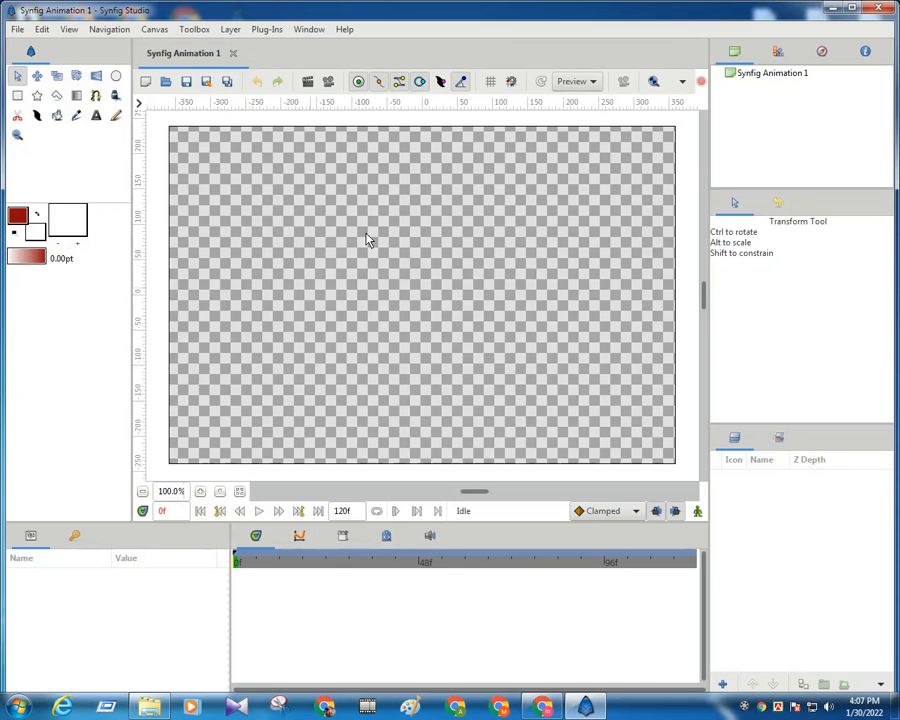
- Set the default size for new canvases to the 1920x1080 HDTV 1080p/i preset in the document preferences
click(42, 29)
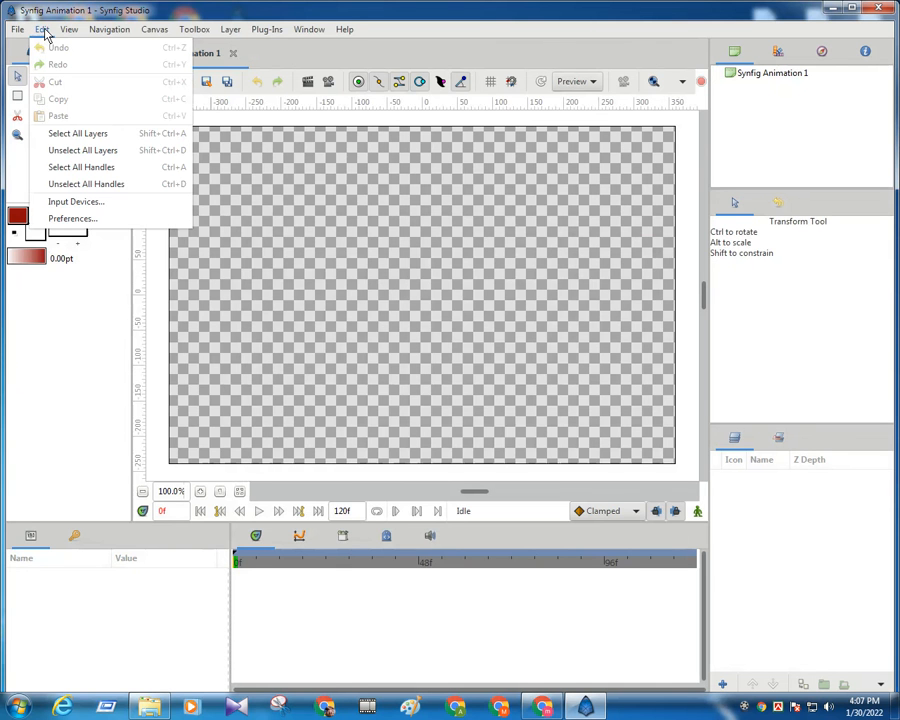
click(88, 218)
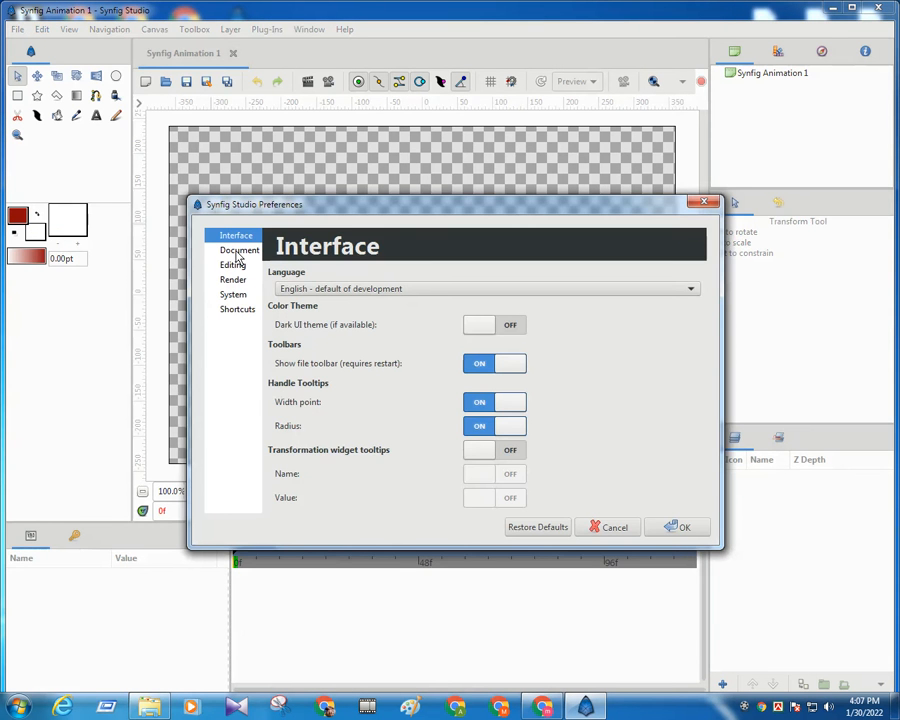
click(238, 252)
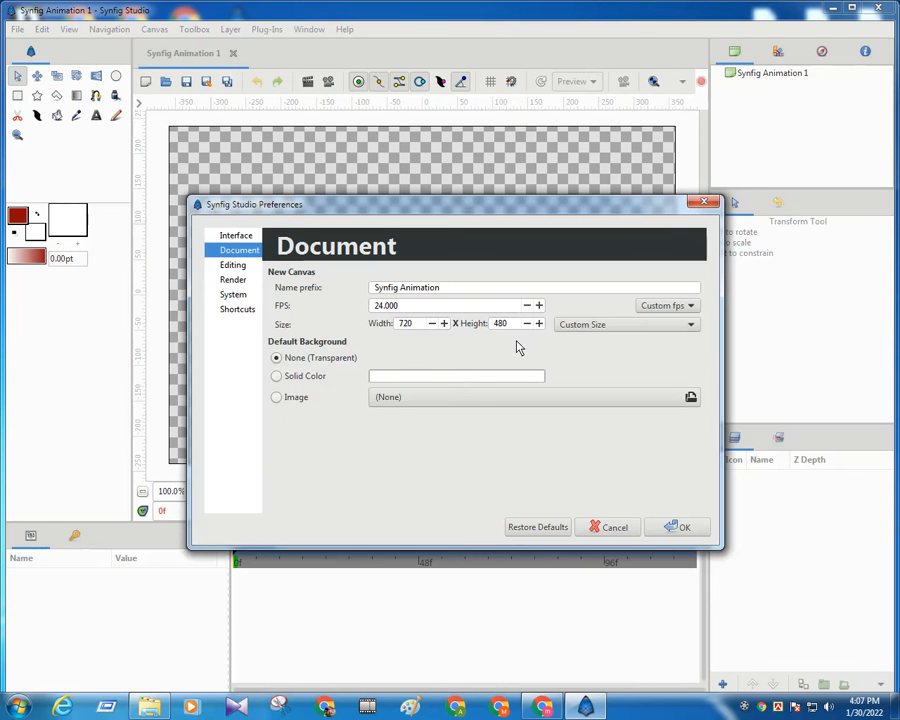
click(673, 326)
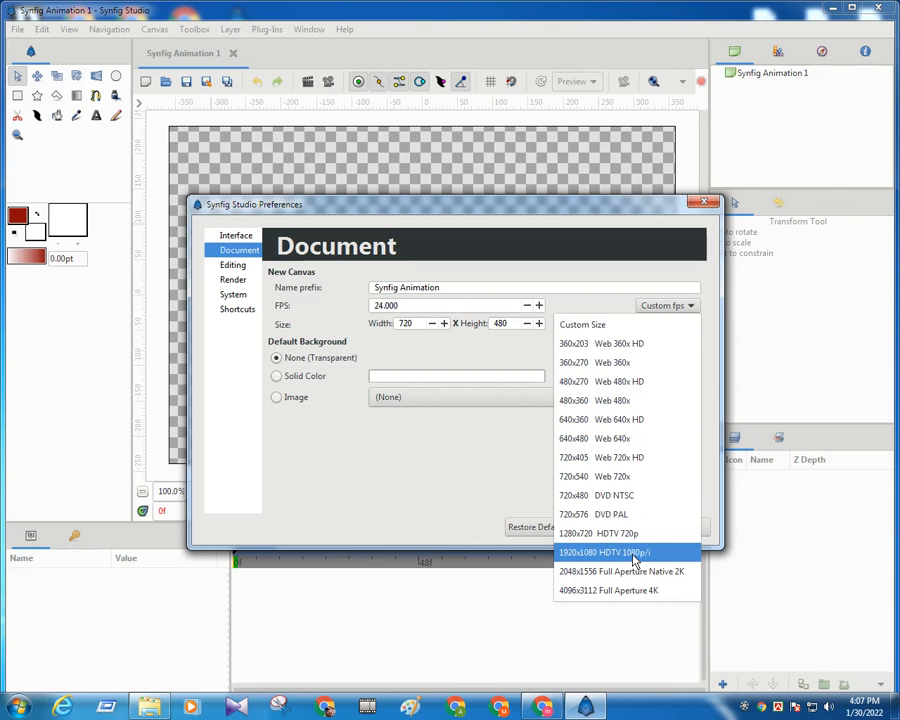
click(476, 450)
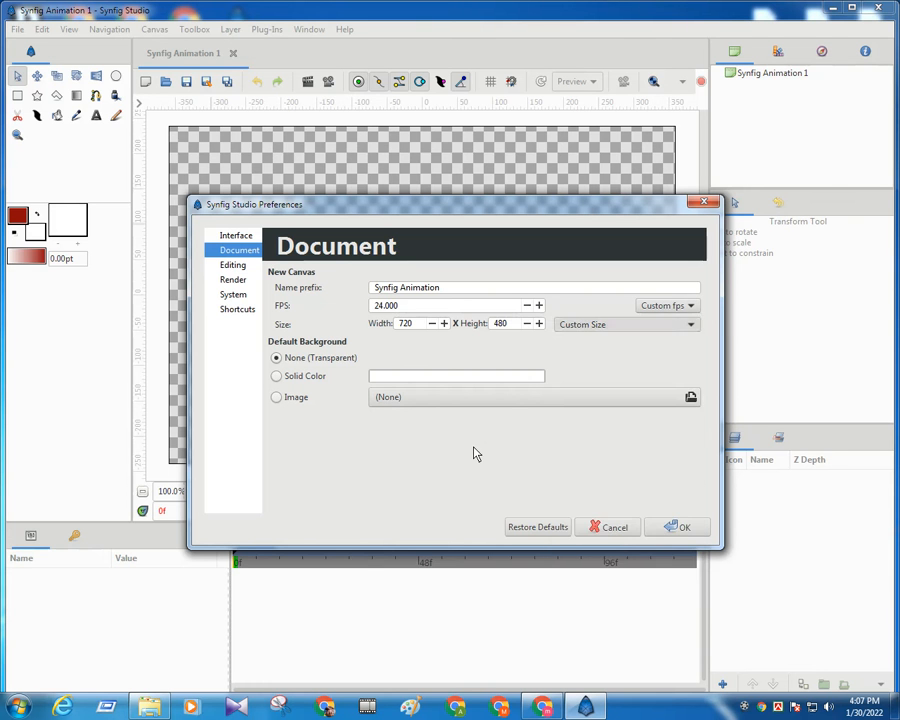
double_click(403, 323)
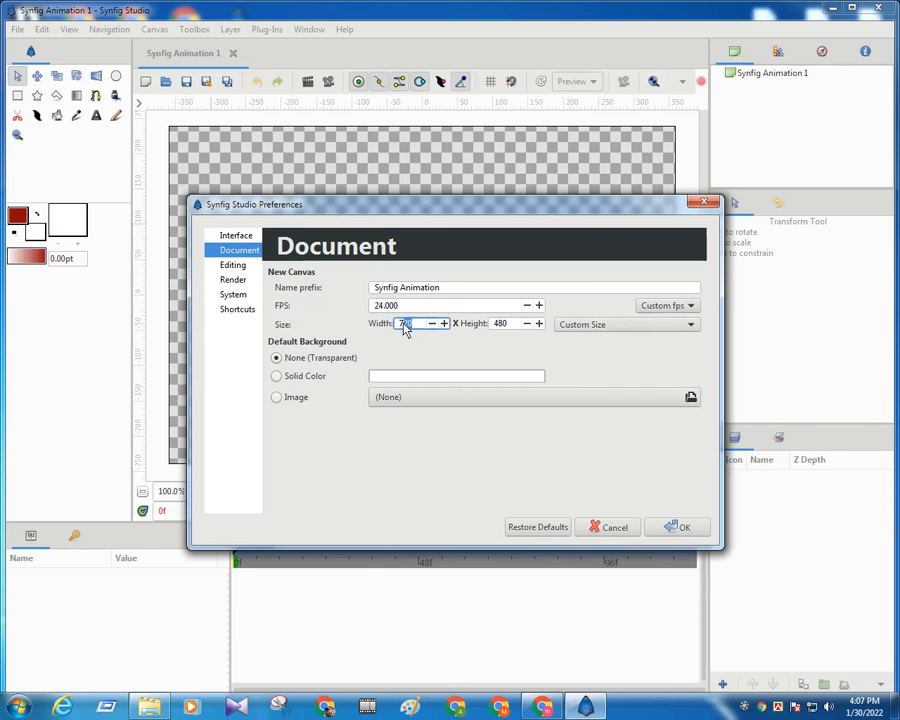
click(512, 323)
click(586, 327)
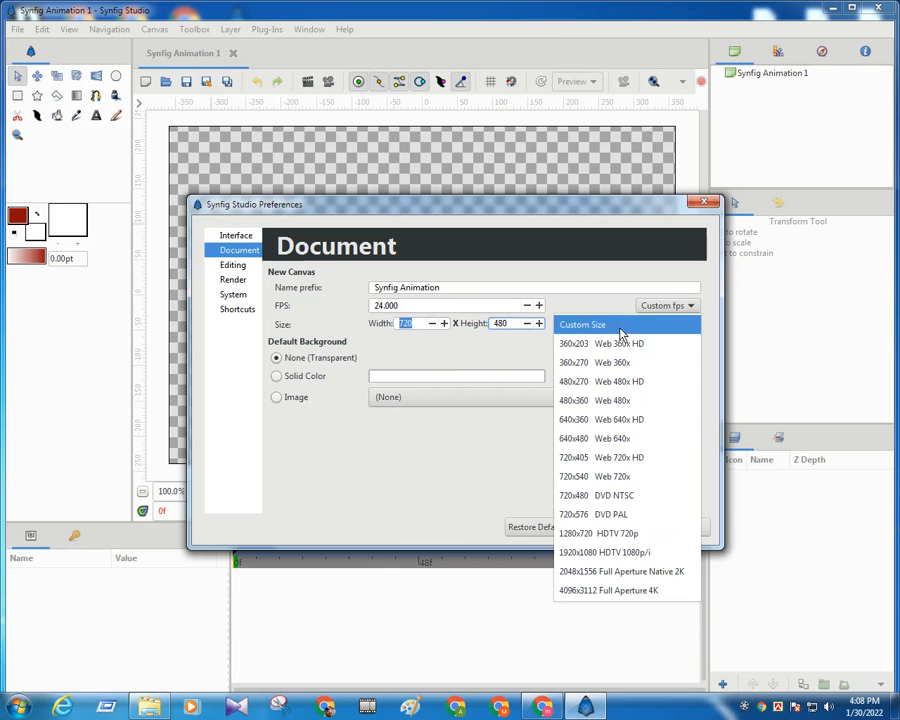
click(601, 553)
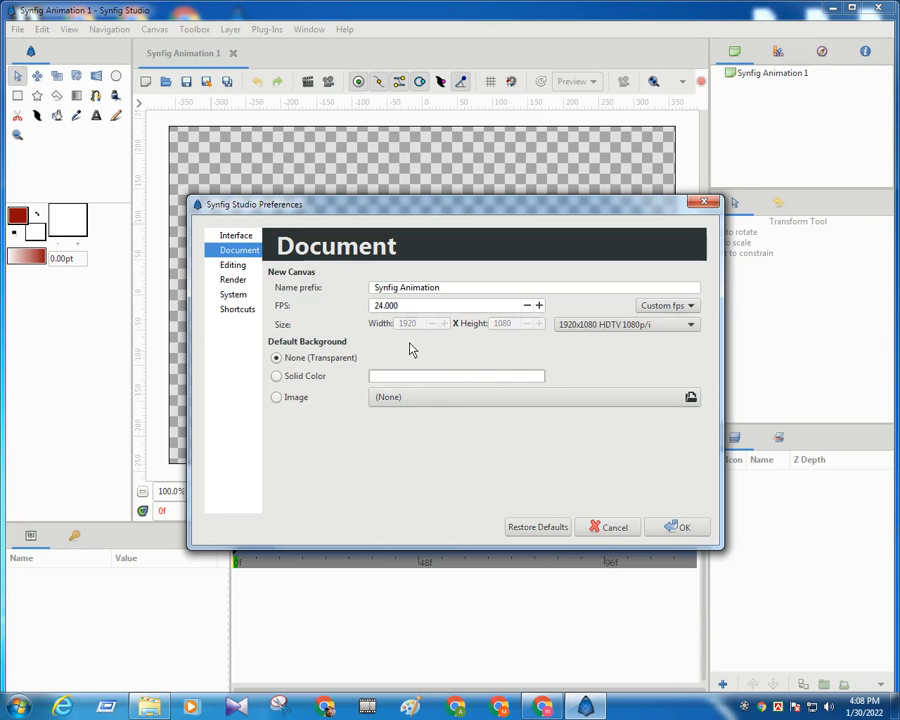
click(679, 527)
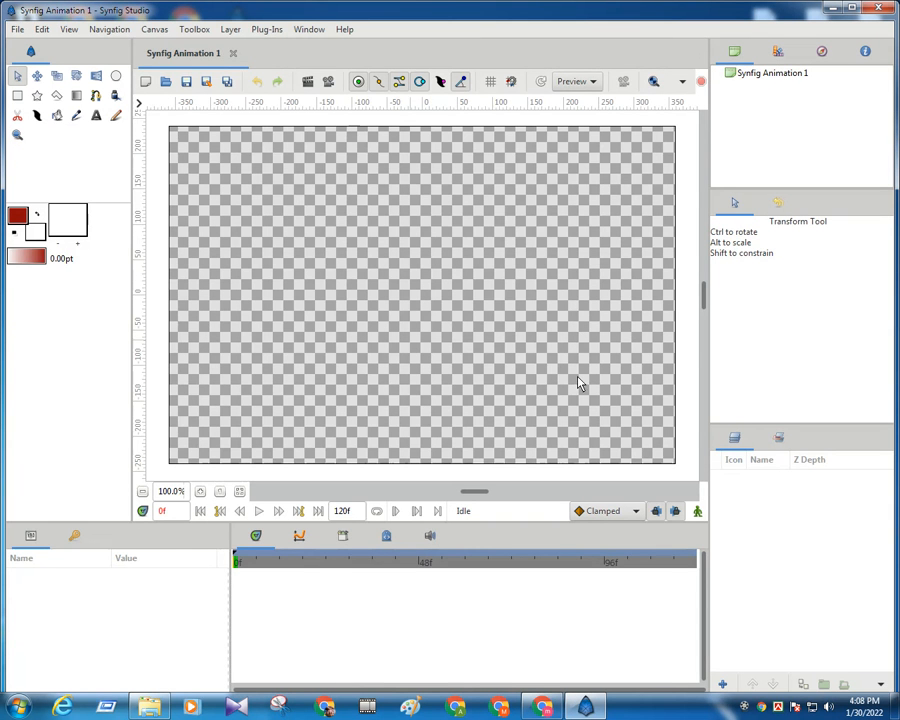
- Review the open canvas's width and height again after changing the default document size
click(155, 30)
click(165, 47)
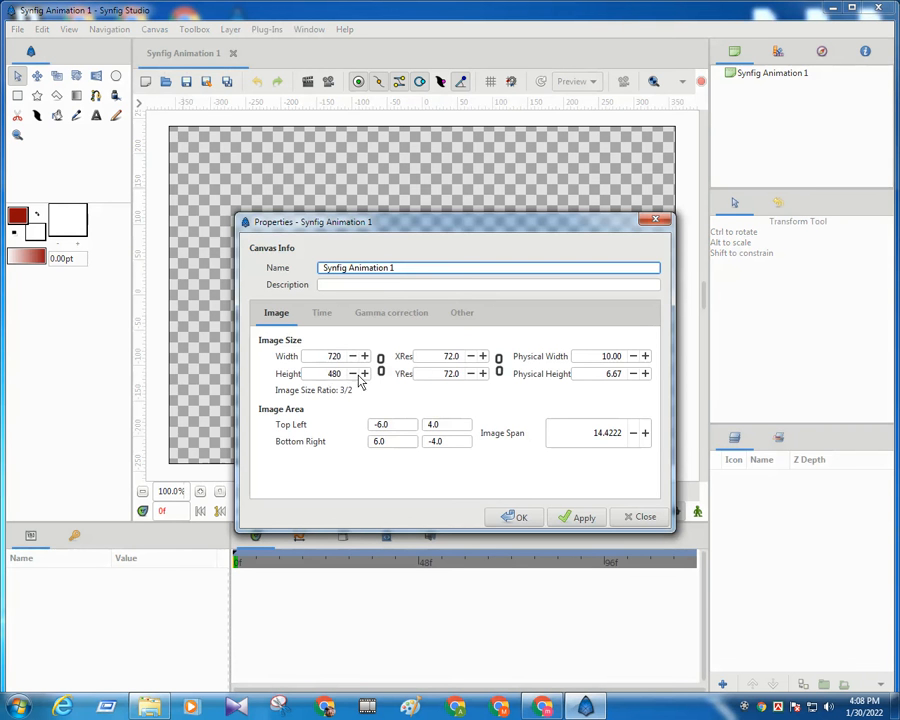
click(657, 221)
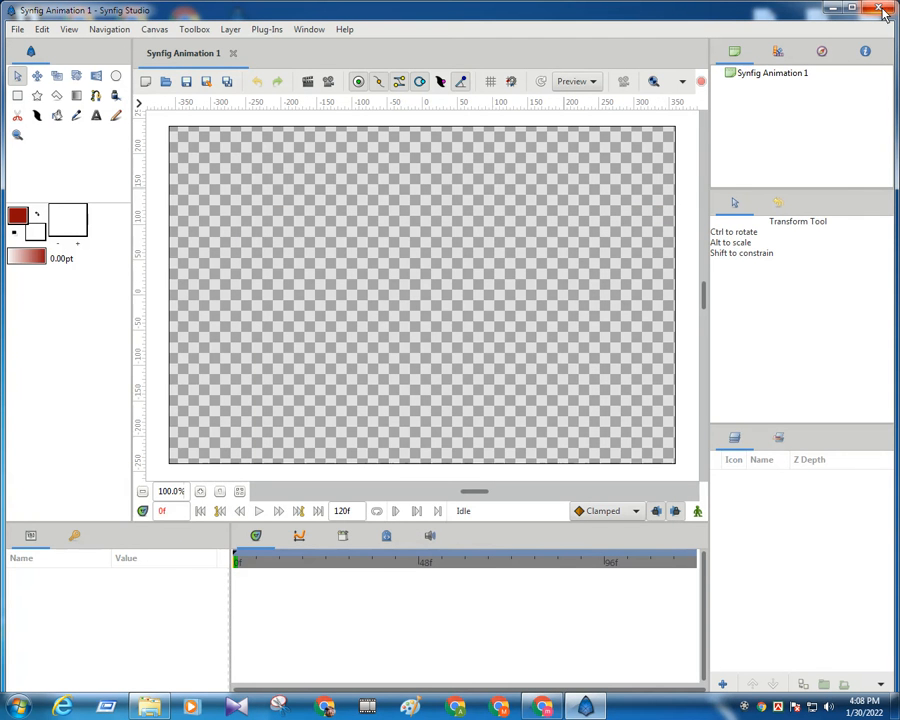
- Close Synfig Studio, refresh the desktop and relaunch the program to load the new document defaults
click(883, 12)
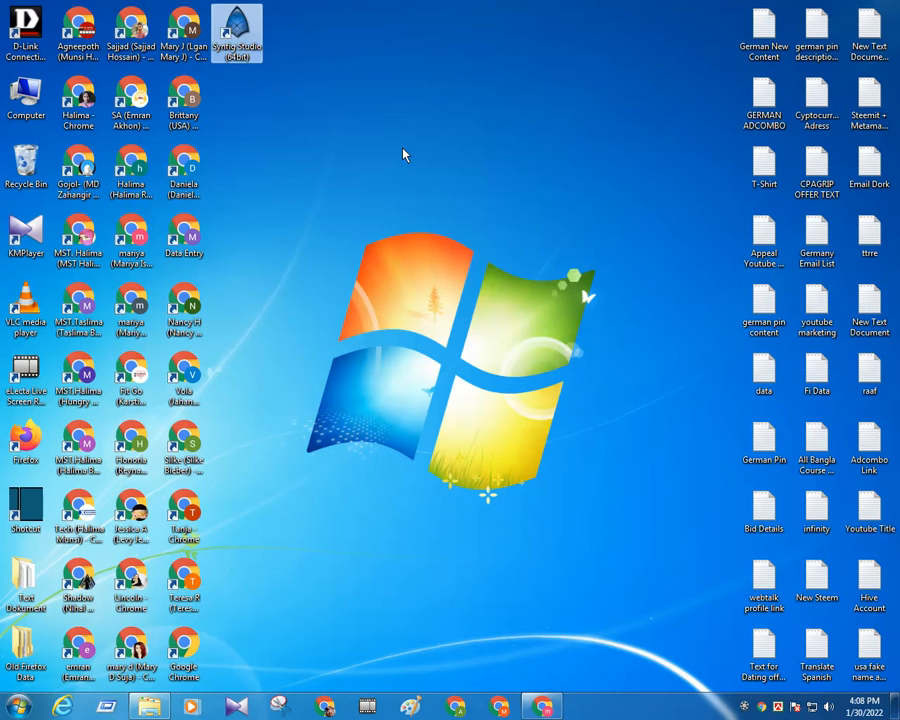
right_click(403, 154)
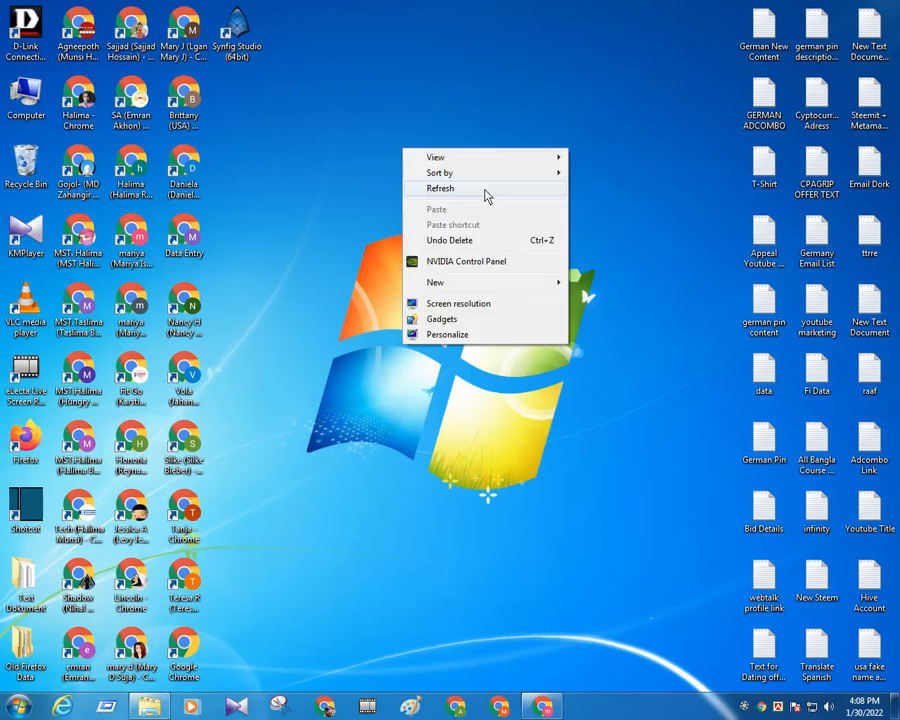
click(443, 188)
right_click(401, 133)
click(443, 178)
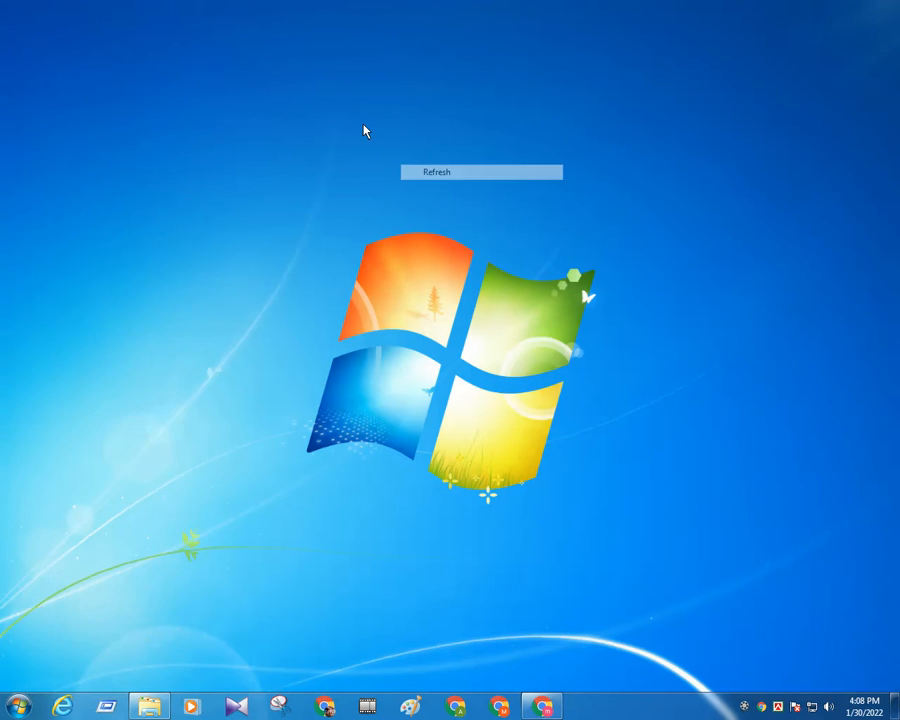
double_click(254, 42)
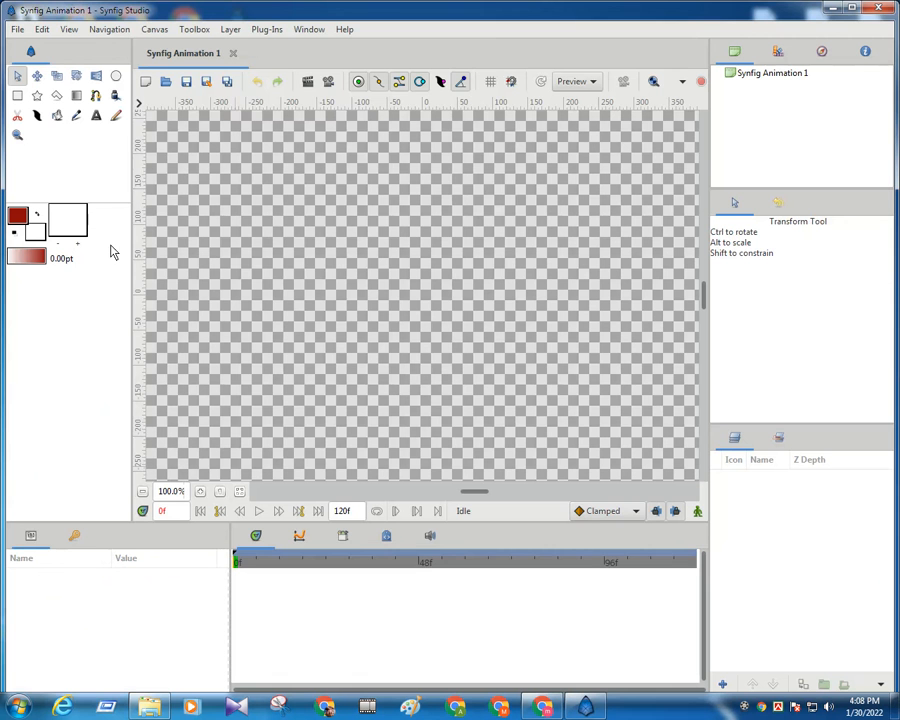
- Verify the width and height of the newly created canvas in its properties
click(156, 32)
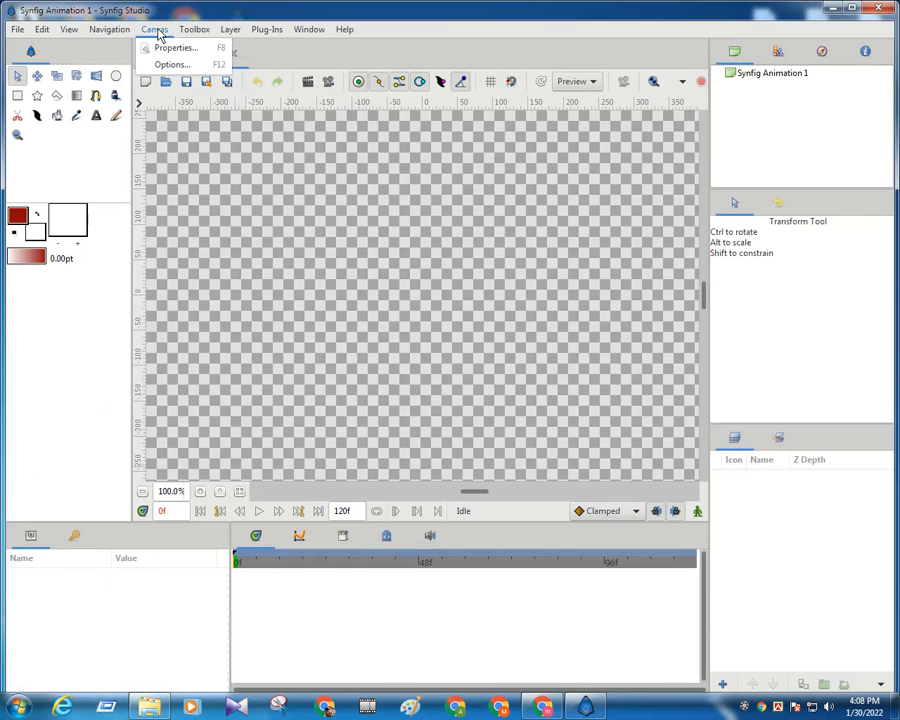
click(170, 48)
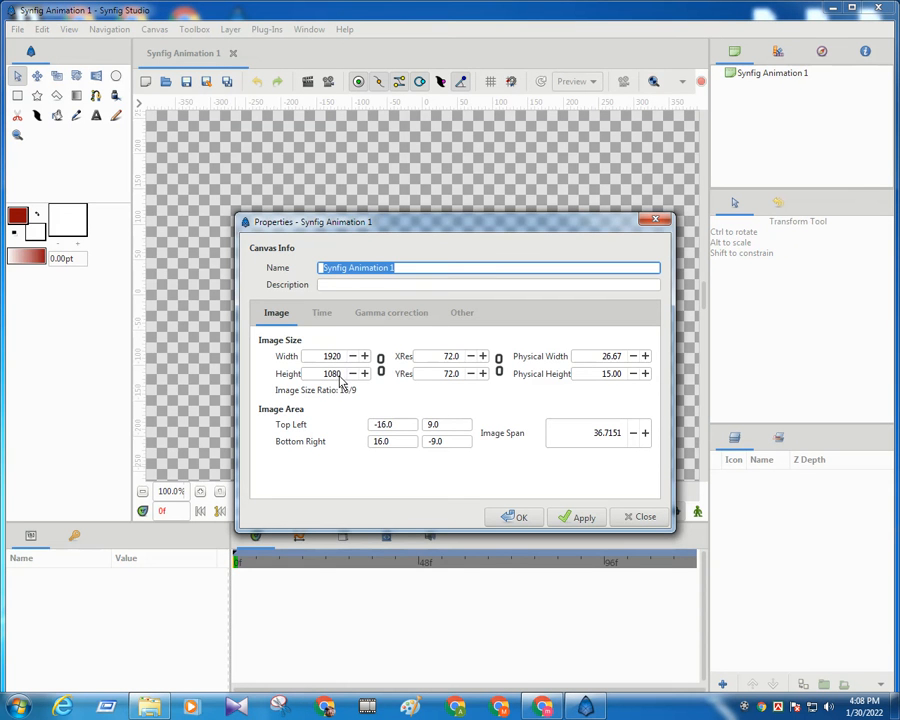
click(337, 375)
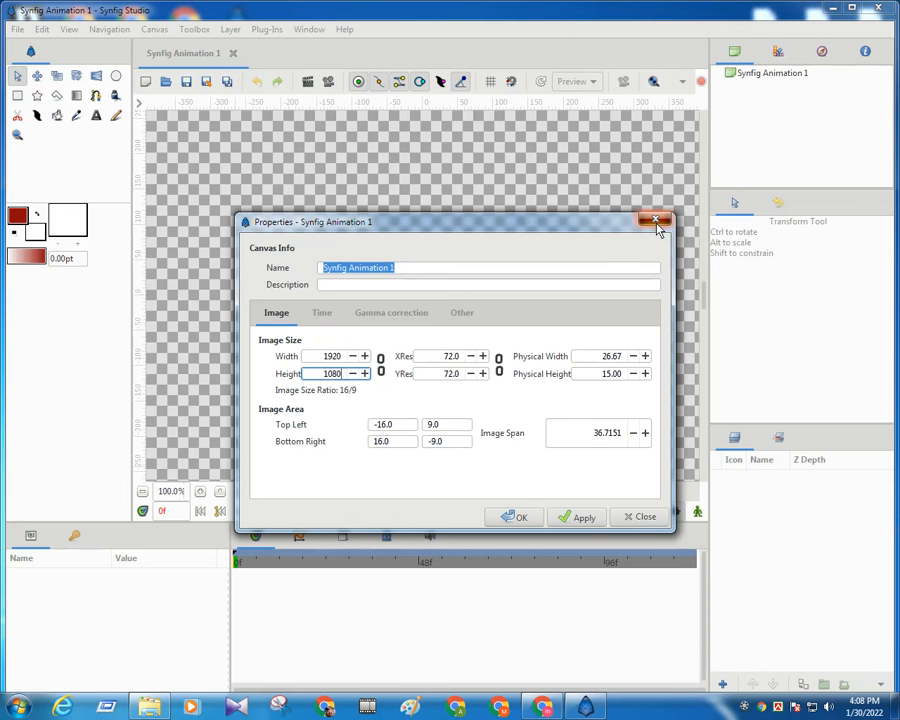
click(656, 222)
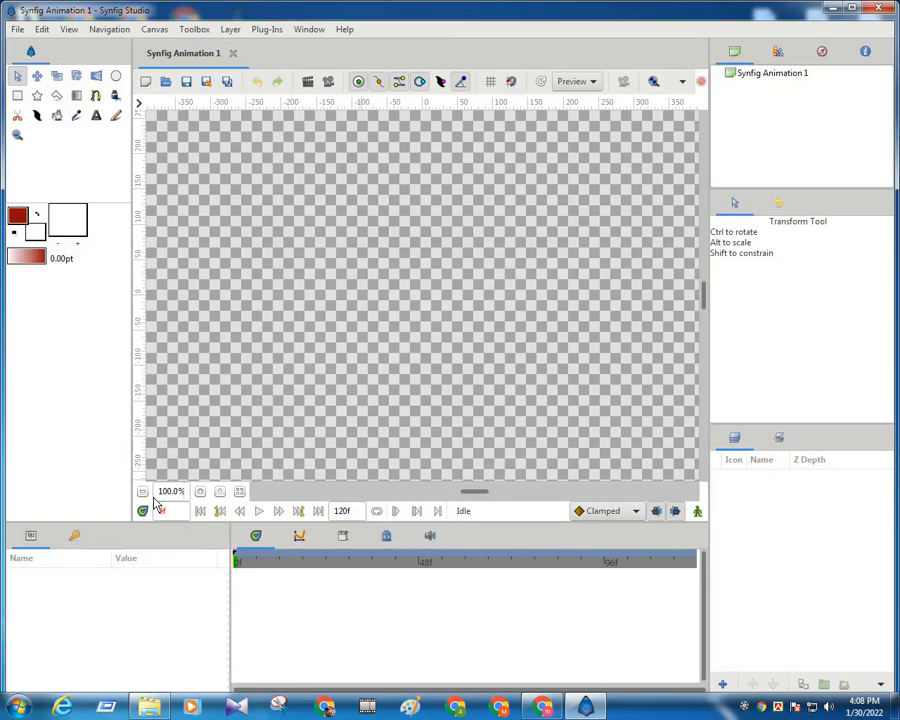
- Draw a white circle with a radius of about 161 px up and left of the canvas centre, and group its layer
click(144, 492)
click(144, 492)
click(144, 492)
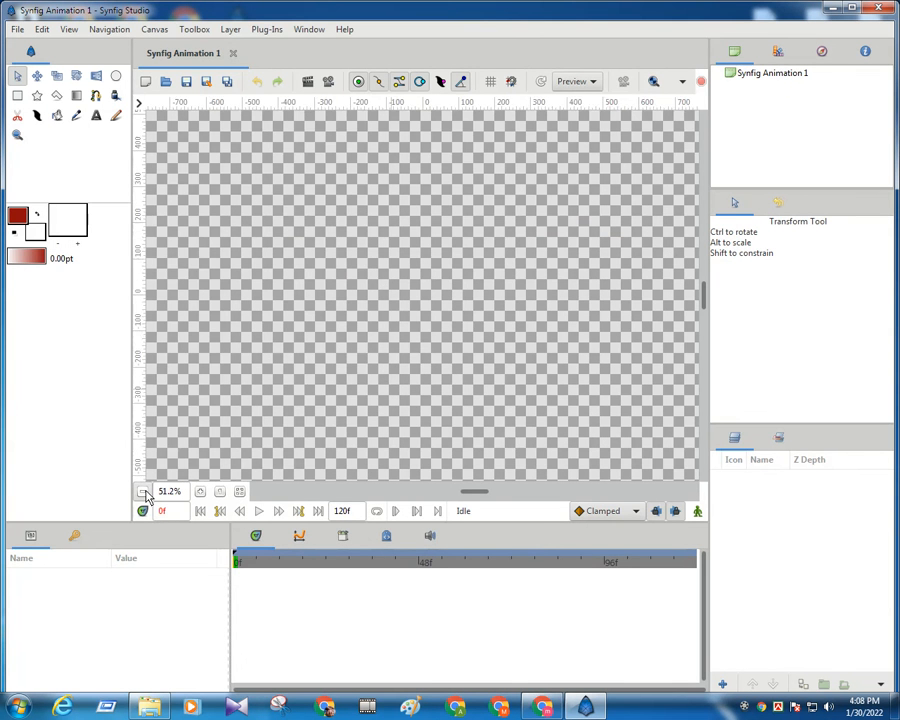
click(144, 492)
click(144, 492)
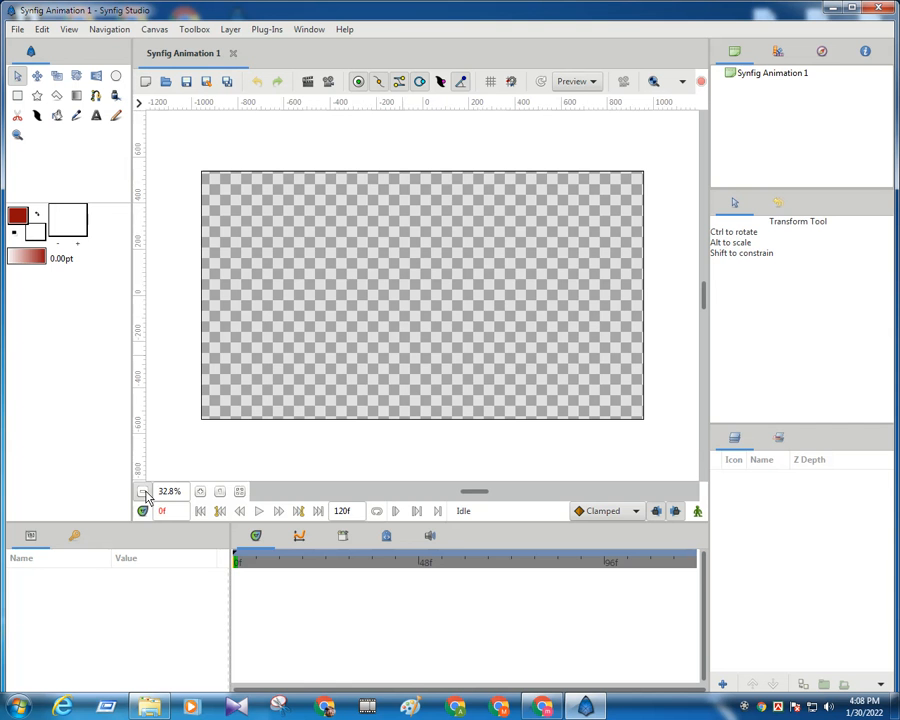
click(200, 492)
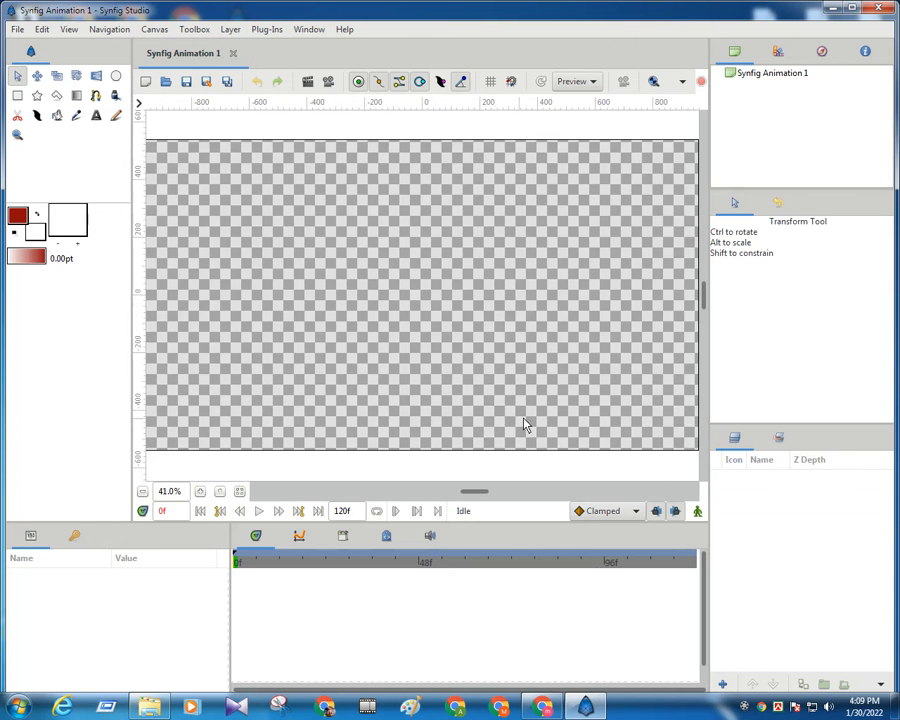
click(116, 77)
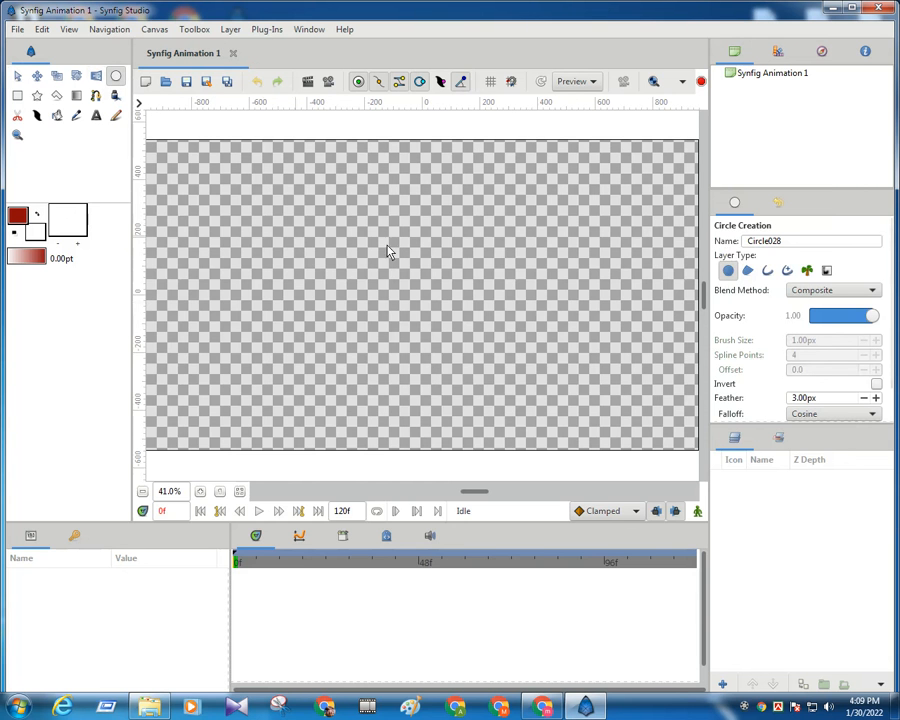
drag(372, 270, 398, 337)
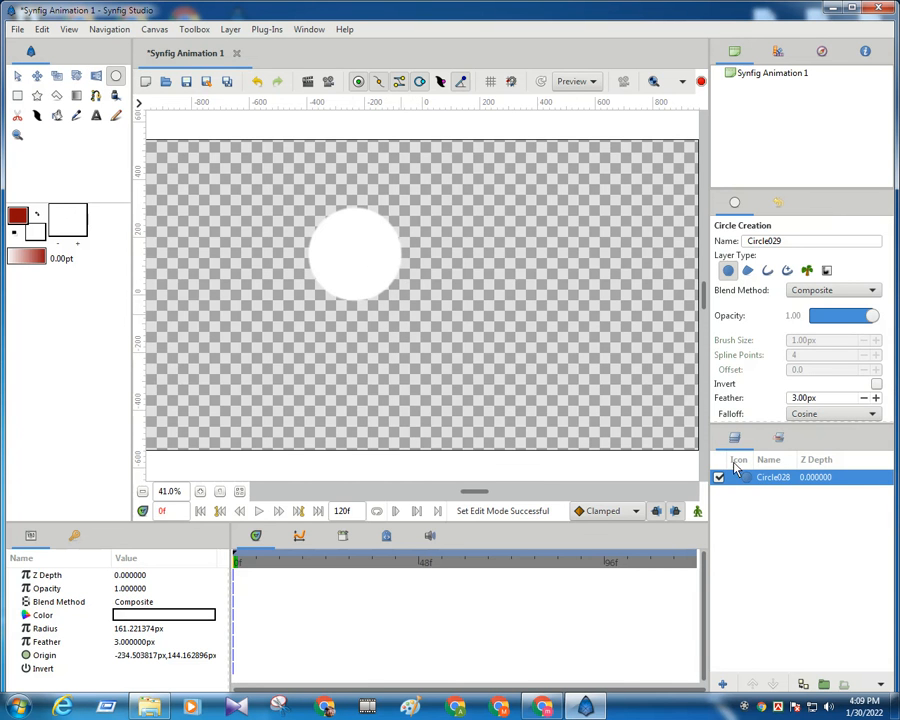
click(826, 686)
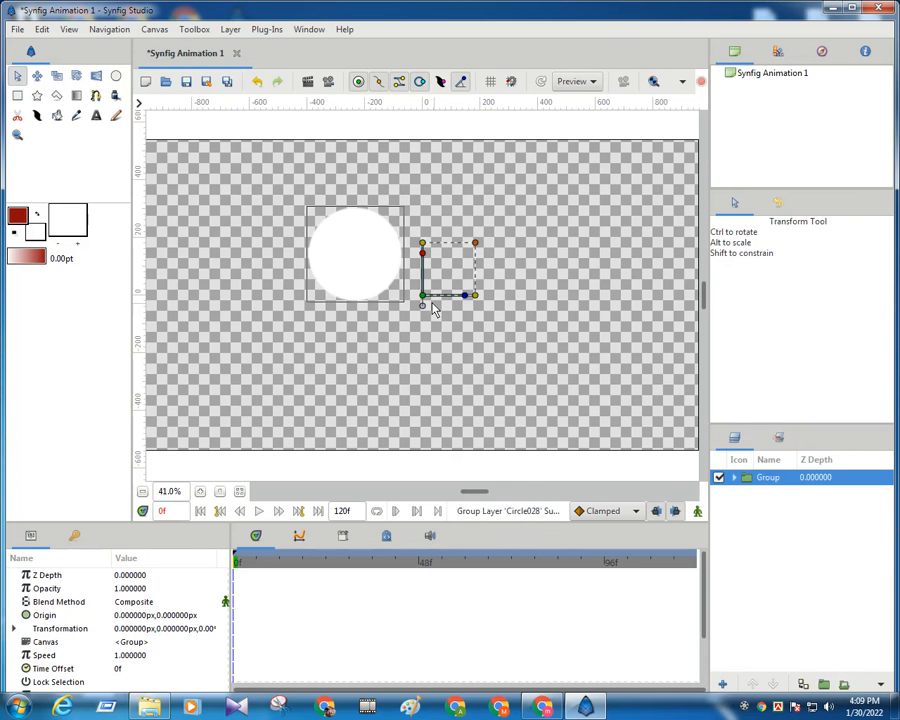
- Transform the circle's group to an offset of about 303, -205 px, an angle of -2.05° and a scale of about 102 by 92 px
drag(422, 296, 460, 335)
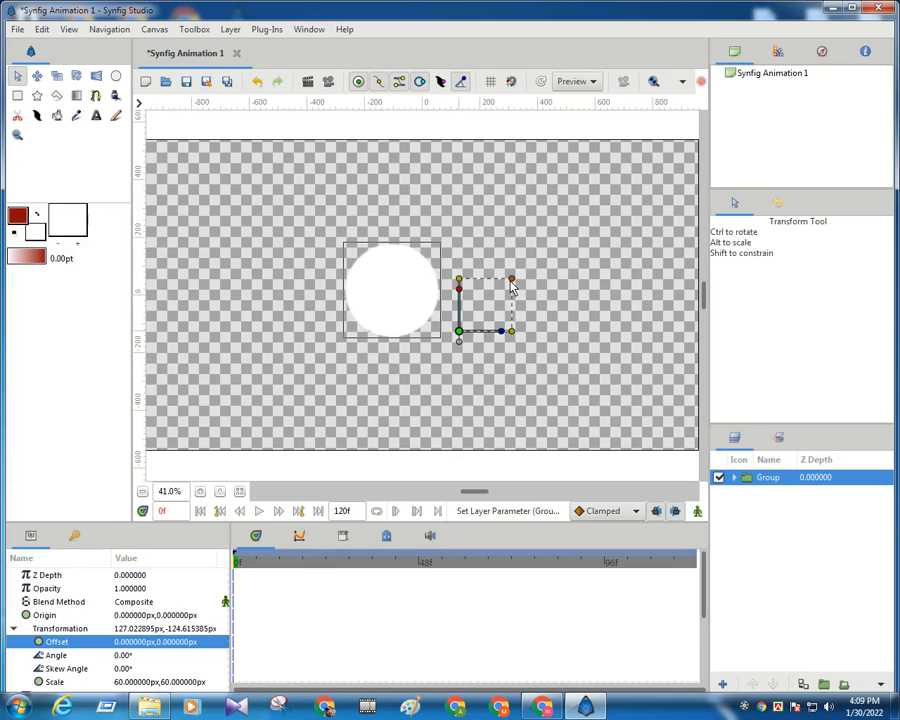
mouse_move(511, 280)
mouse_down()
mouse_move(524, 266)
mouse_move(512, 281)
mouse_move(522, 280)
mouse_move(499, 293)
mouse_move(506, 284)
mouse_up()
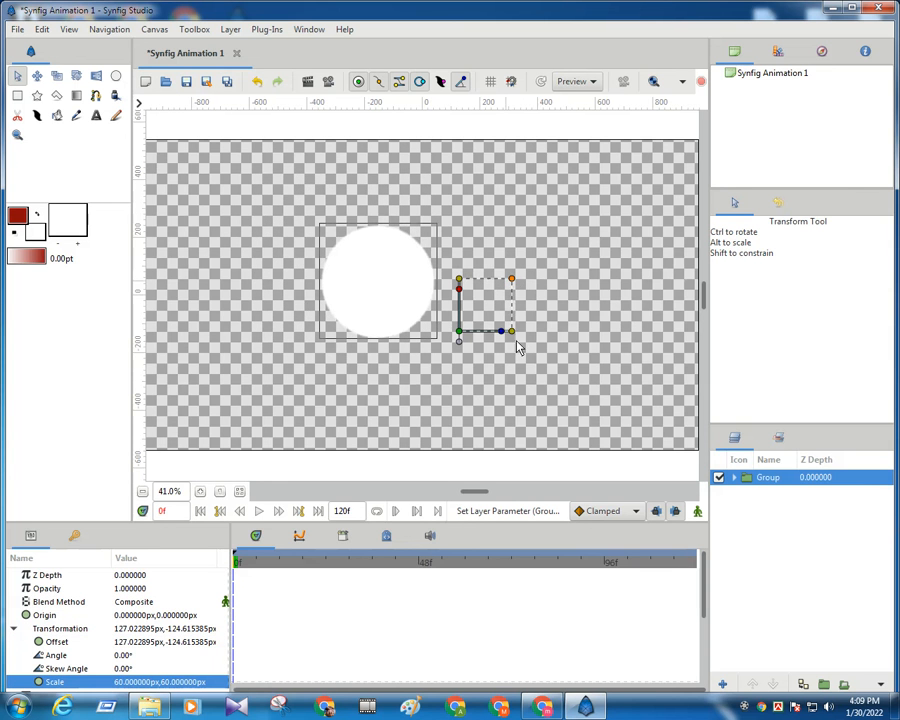
drag(514, 339, 584, 330)
drag(512, 331, 503, 332)
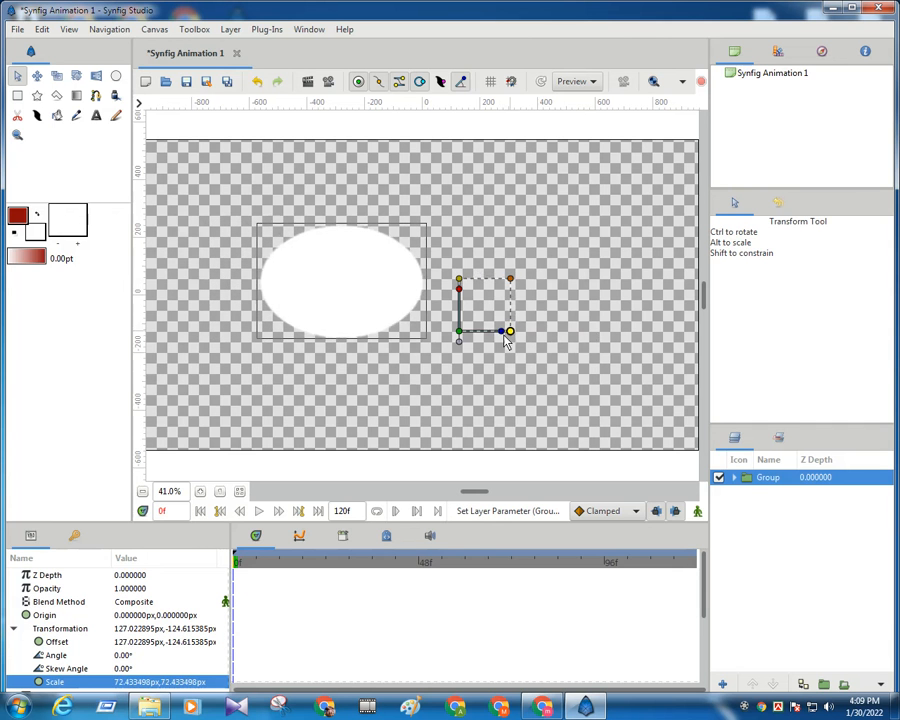
drag(507, 337, 505, 340)
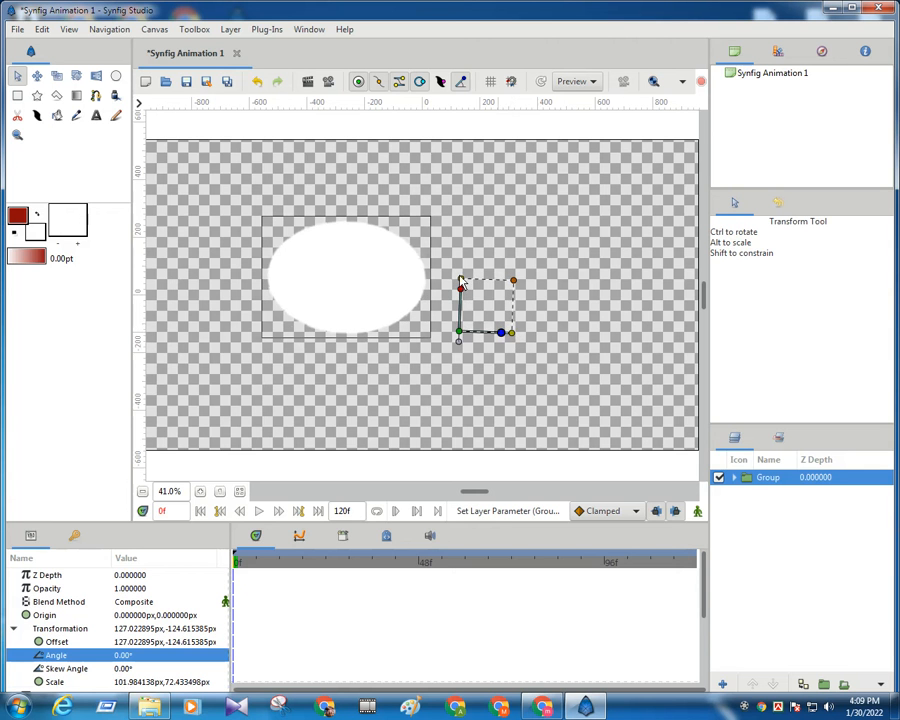
drag(462, 279, 461, 264)
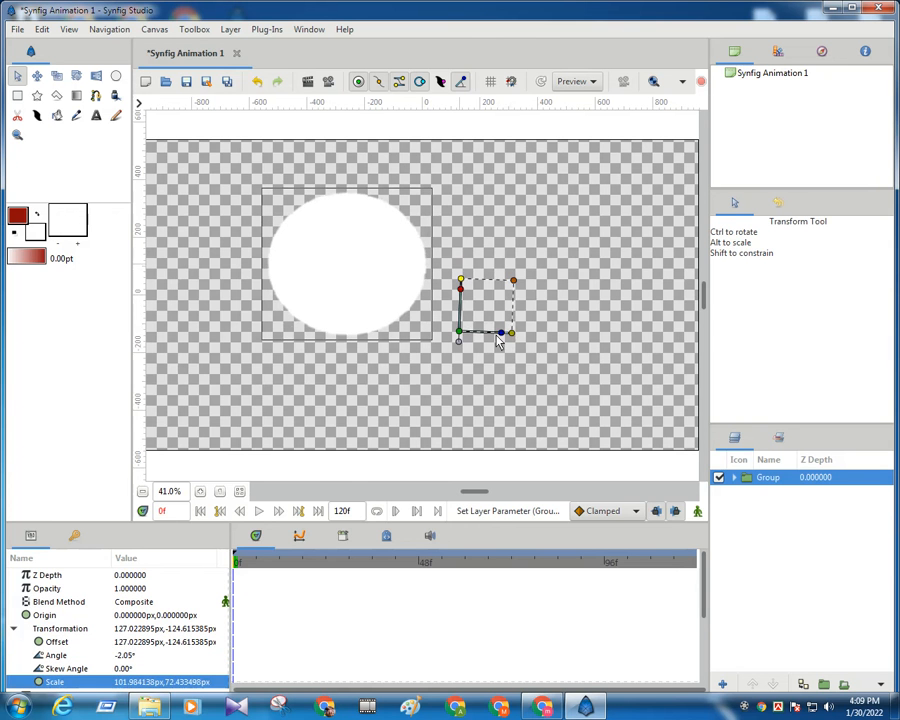
drag(458, 338, 503, 343)
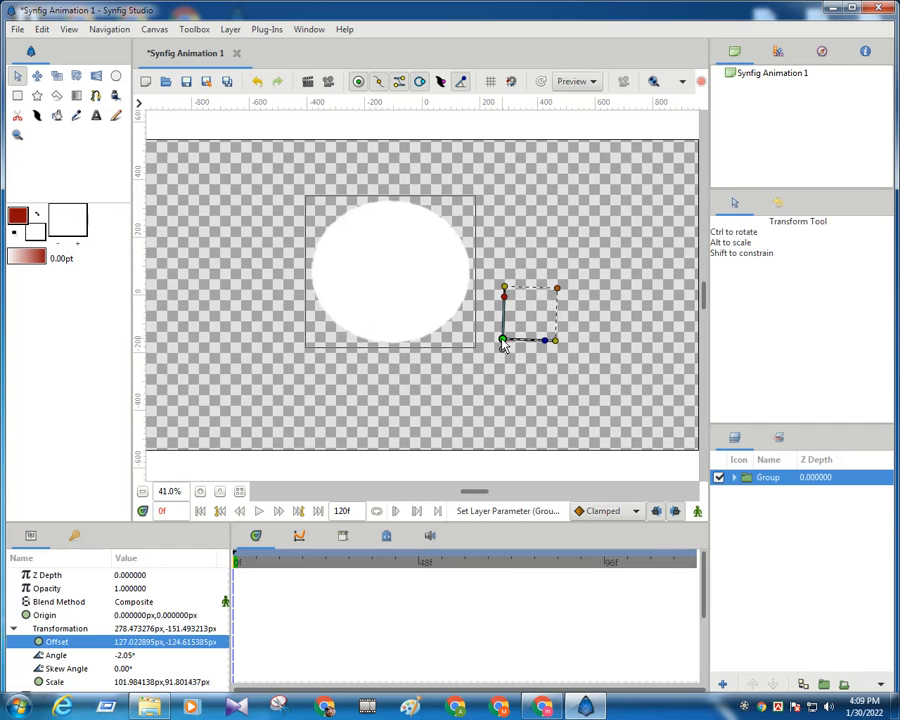
drag(503, 343, 508, 358)
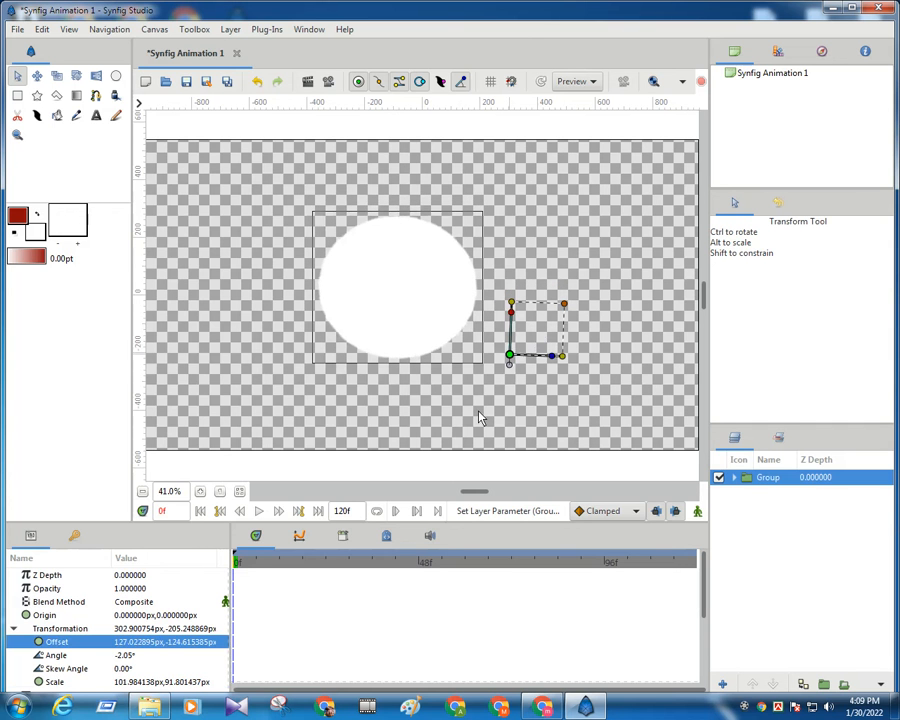
- Rescale the circle's group to about 84 by 90 px and rotate it to an angle of 368.89°
click(565, 362)
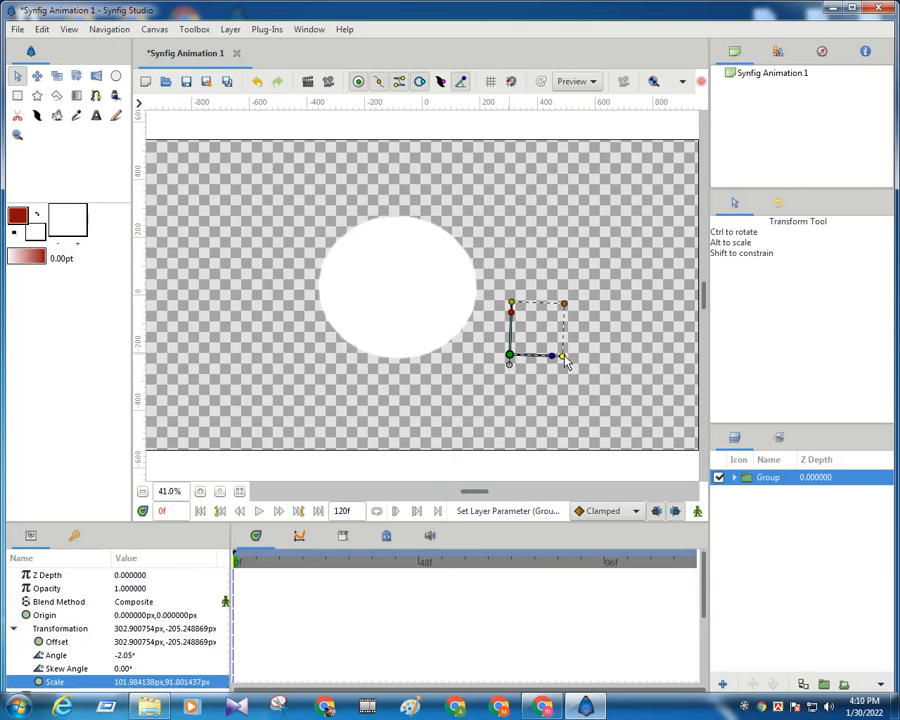
scroll(565, 362, up, 2)
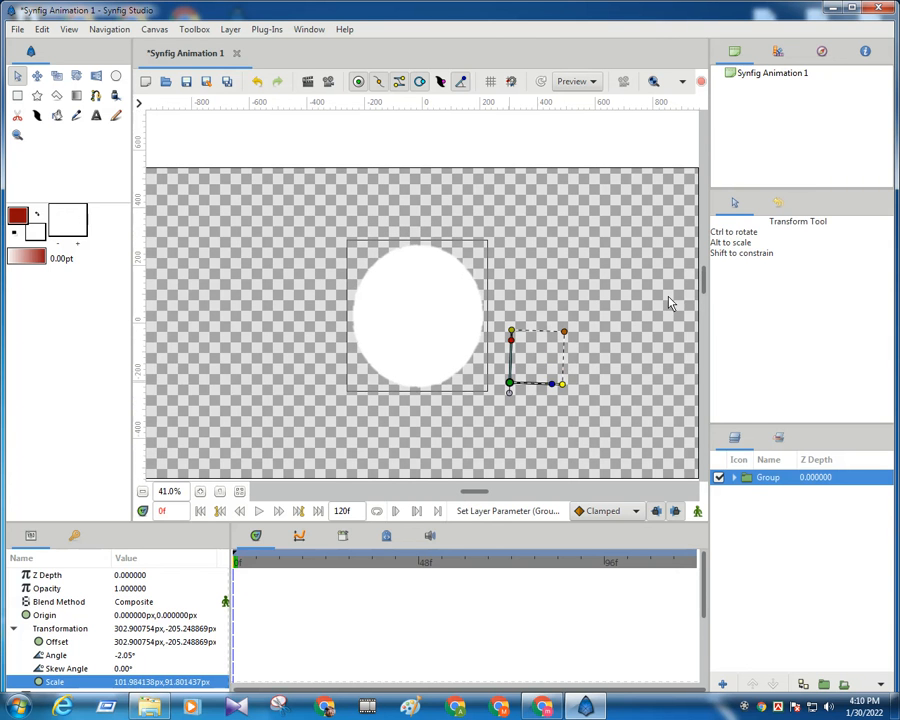
drag(700, 290, 705, 305)
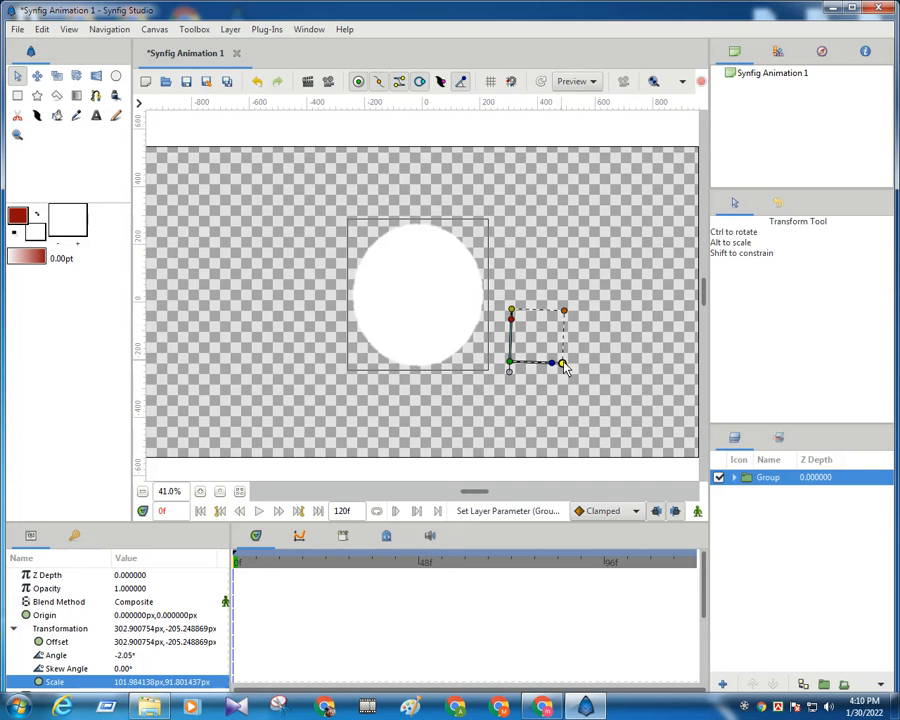
mouse_move(552, 364)
mouse_down()
mouse_move(540, 326)
mouse_move(551, 355)
mouse_up()
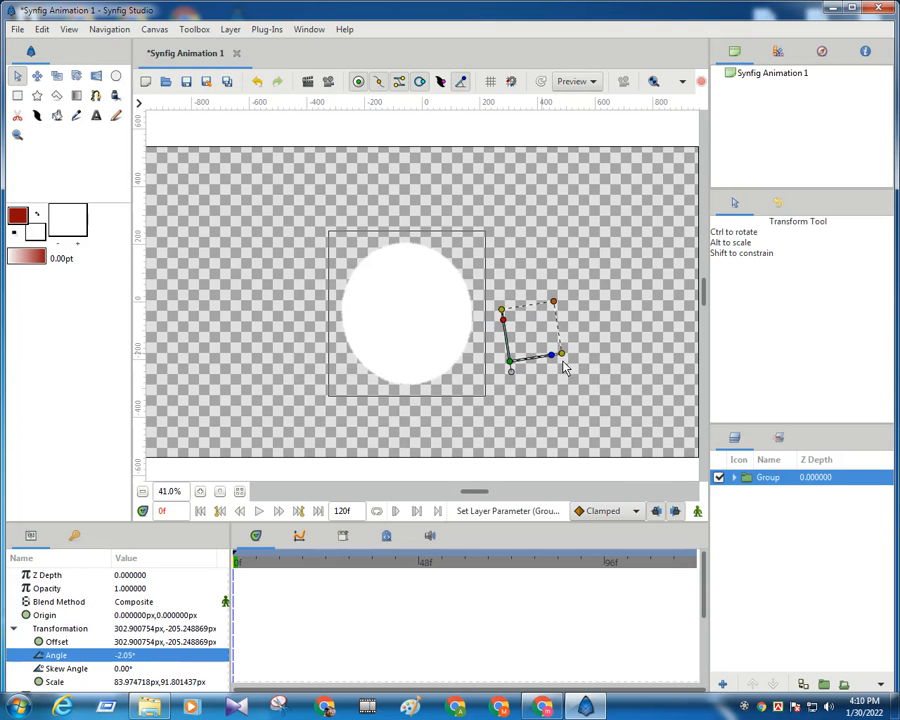
click(503, 315)
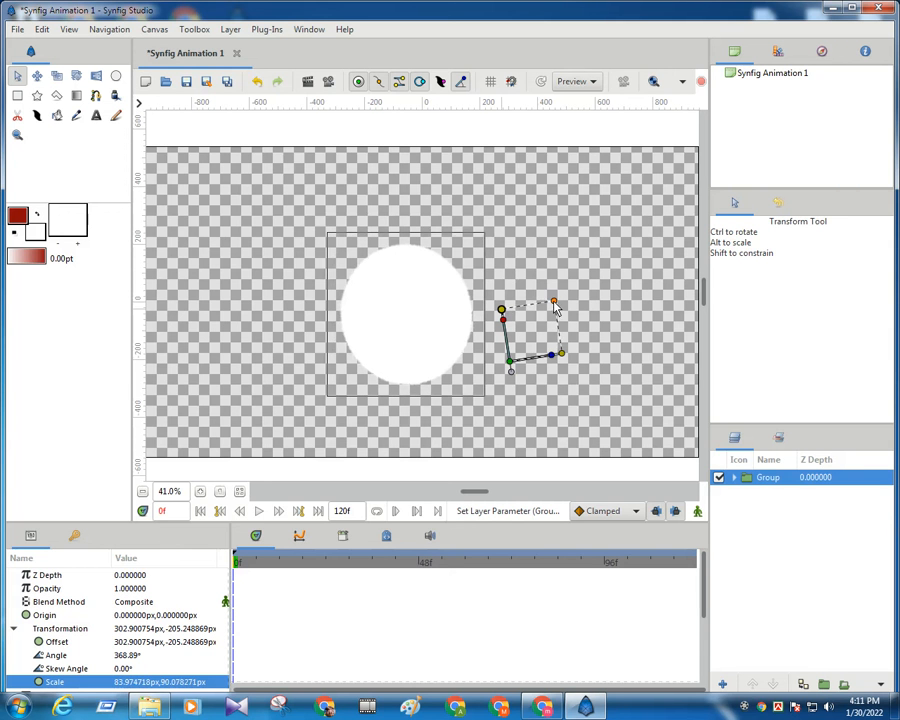
- Enlarge the circle's group to a scale of about 131 by 128 px and move it to an offset of about 362, -210 px
mouse_move(554, 302)
mouse_down()
mouse_move(559, 294)
mouse_move(554, 302)
mouse_up()
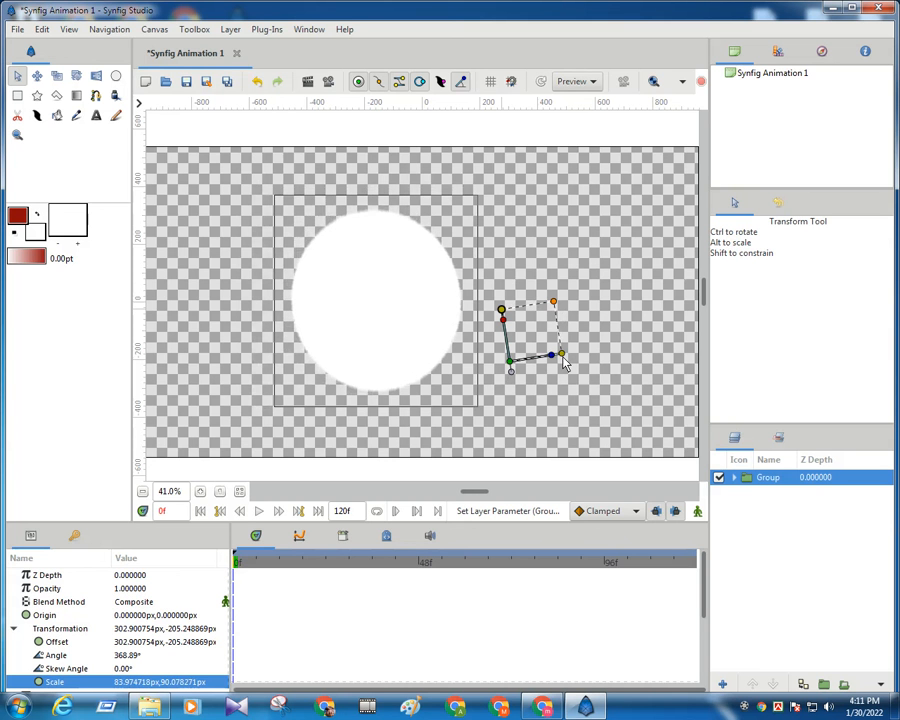
click(562, 354)
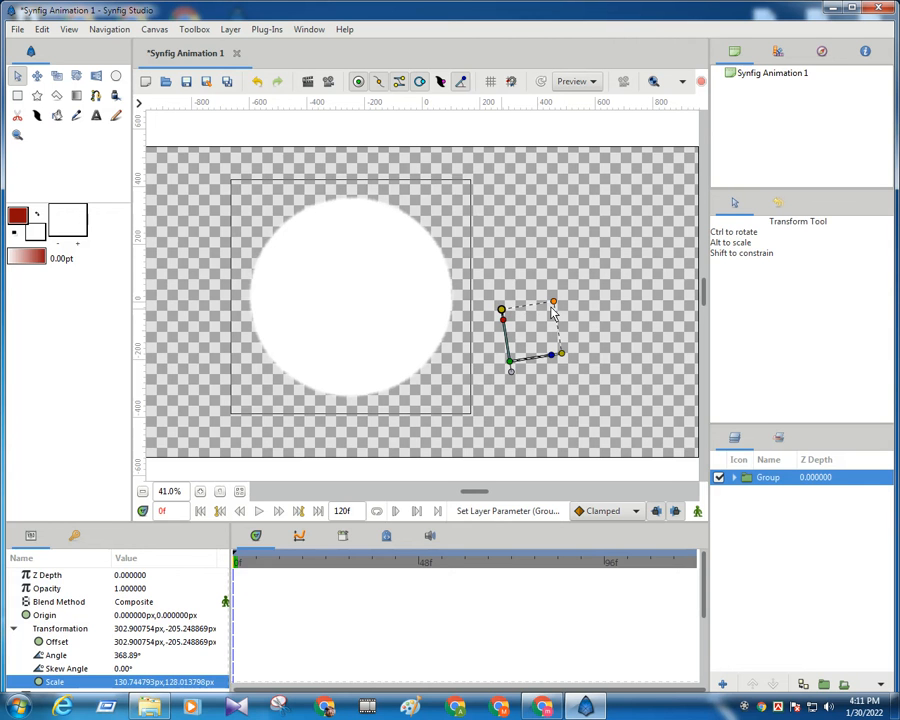
click(511, 366)
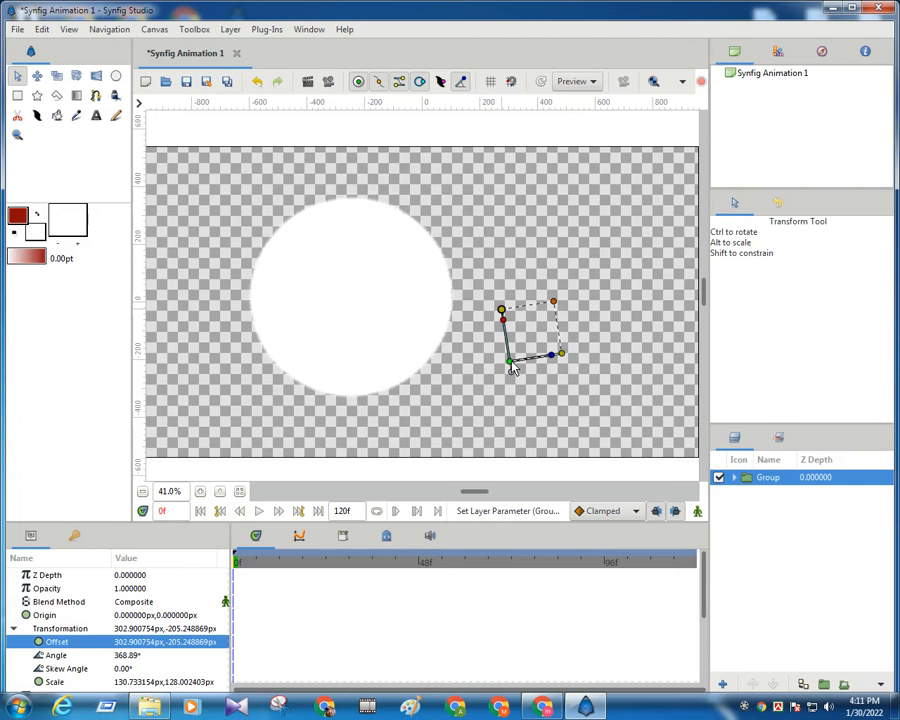
drag(511, 366, 523, 368)
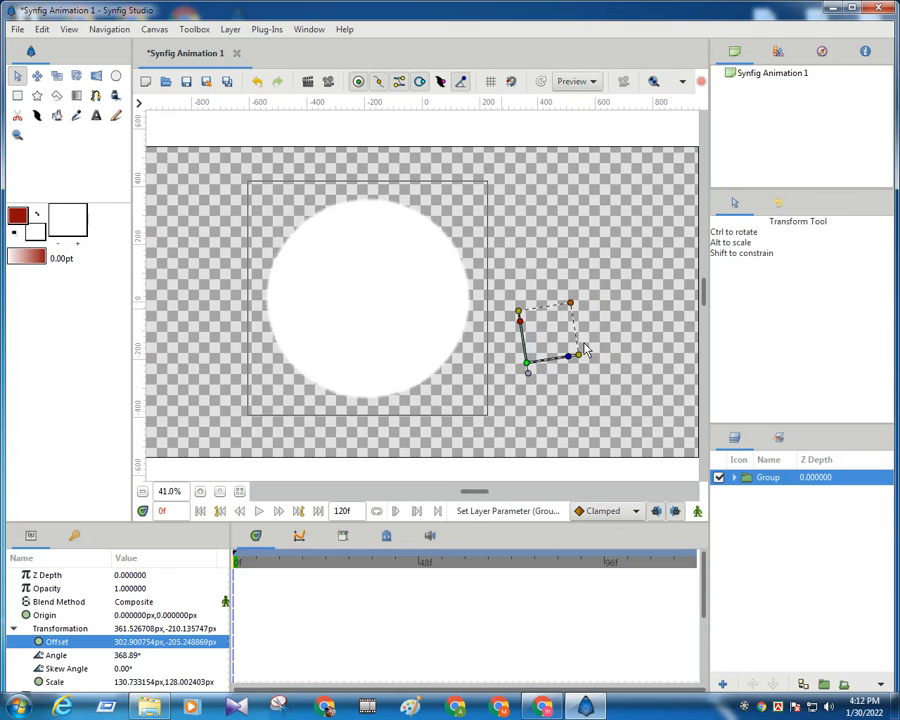
- Stretch the circle's group horizontally and vertically to a scale of about 144 by 131 px
click(579, 355)
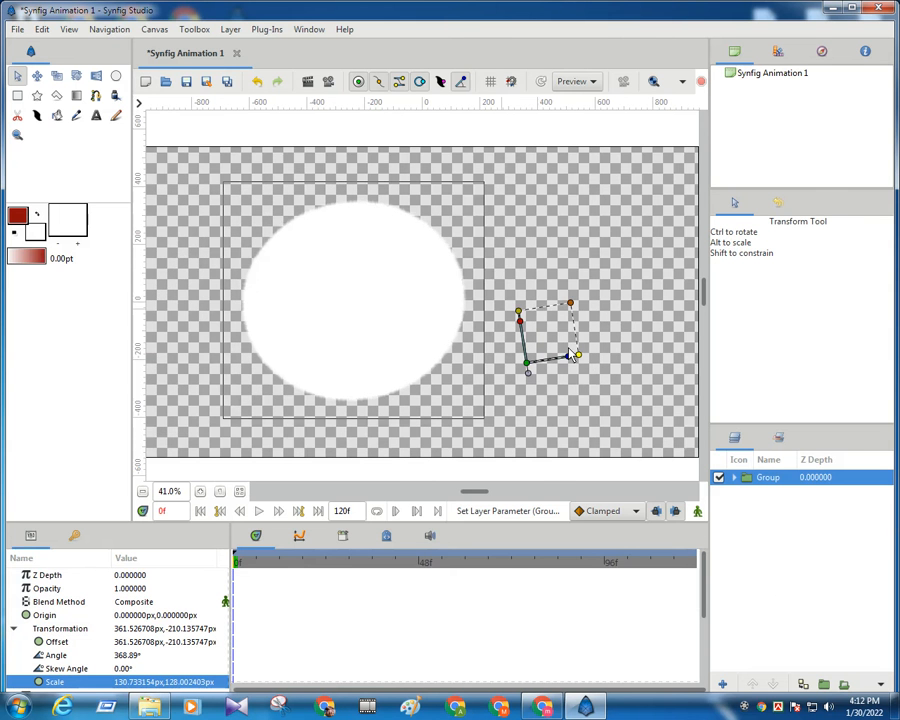
click(519, 312)
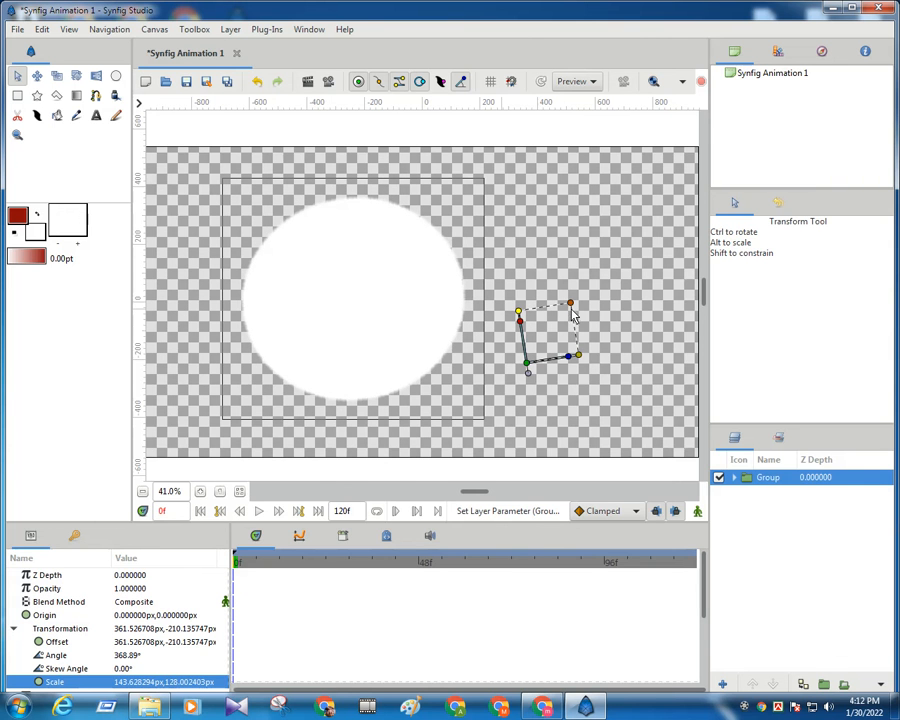
drag(569, 304, 569, 303)
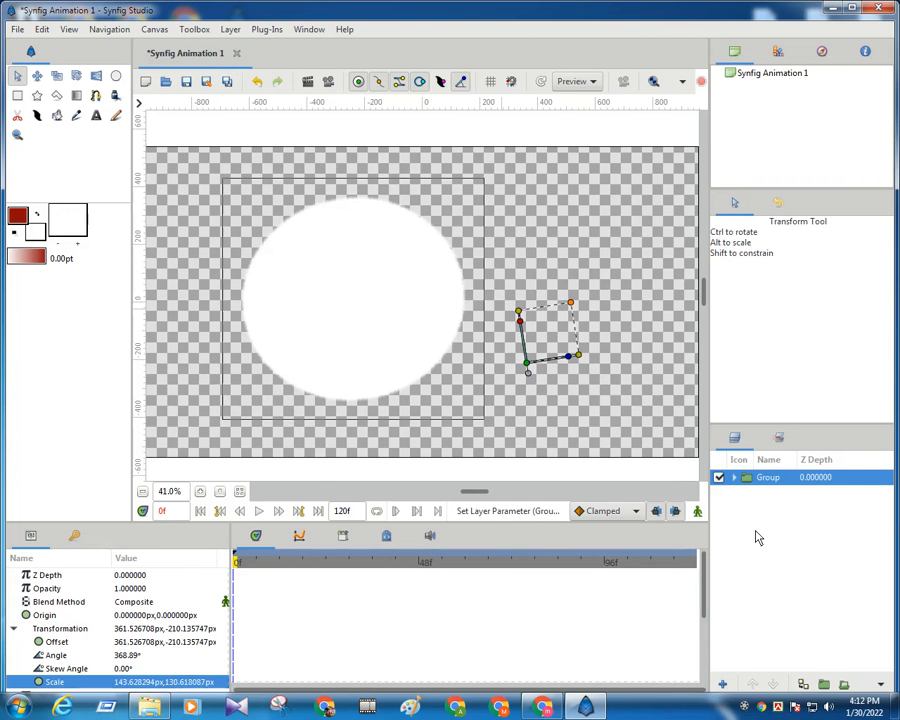